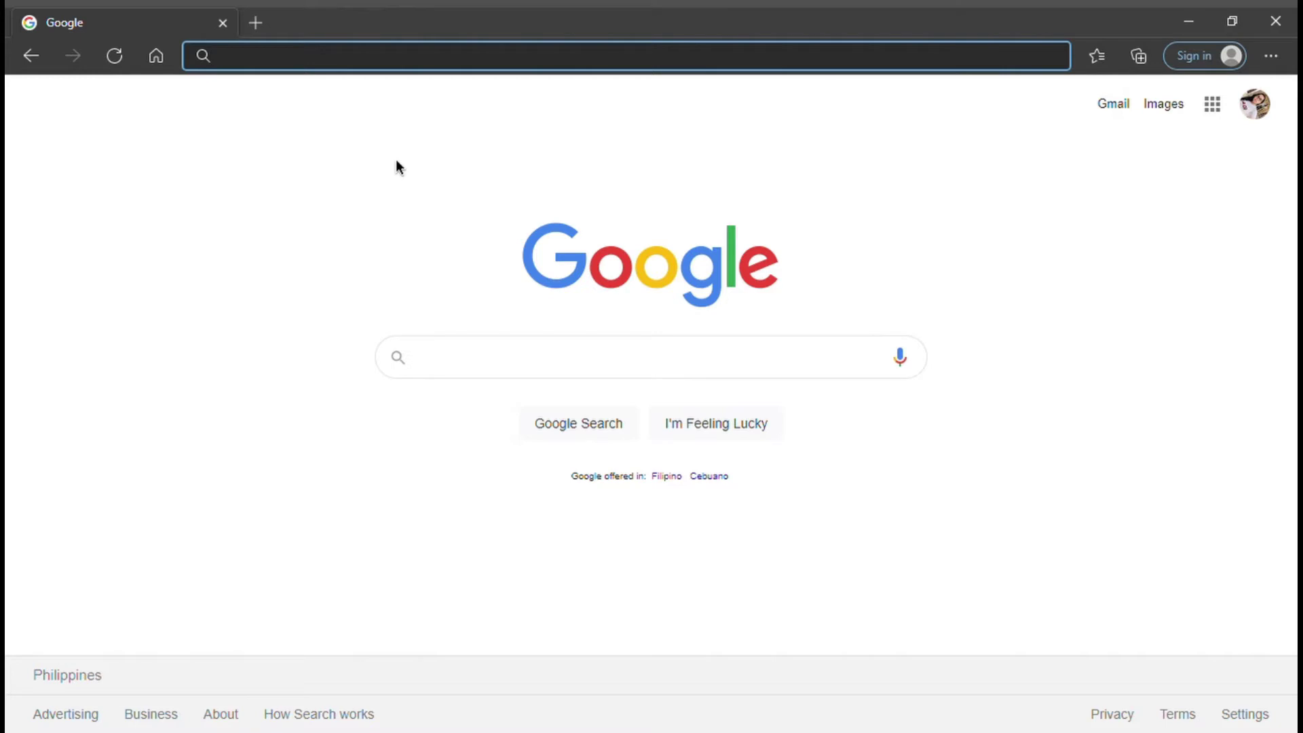
# Step: Go to gateway.buksu.edu.ph in Edge and scroll down to the service cards and Start Now
pyautogui.write('gateway.buksu.edu.ph')
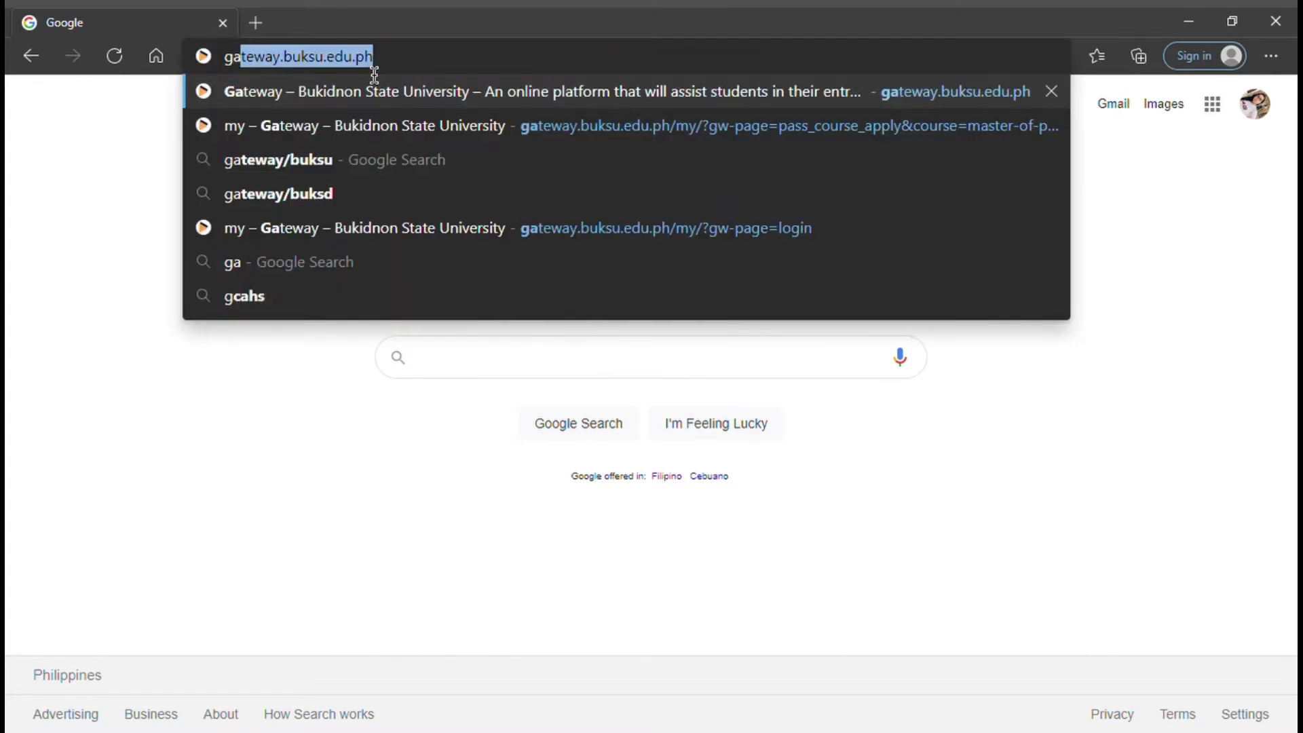
pyautogui.click(361, 91)
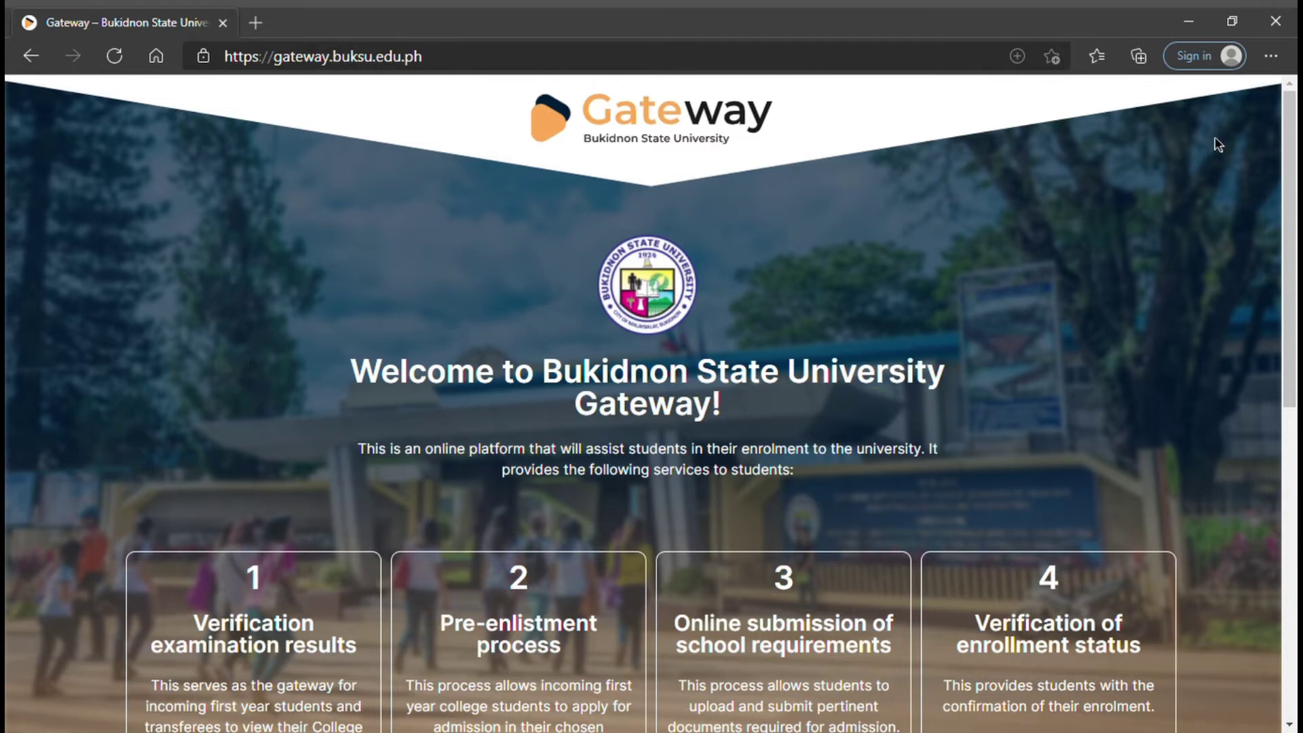
pyautogui.scroll(-3, 949, 345)
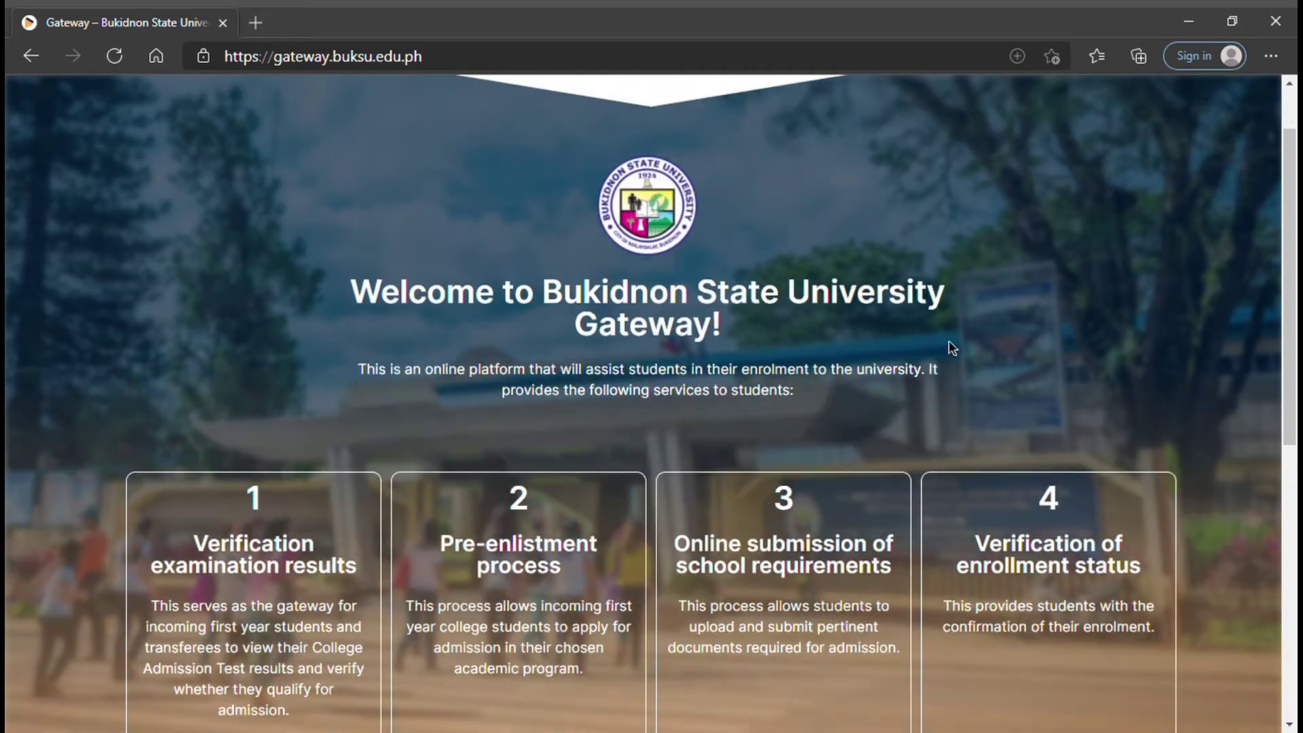
pyautogui.scroll(-1, 940, 356)
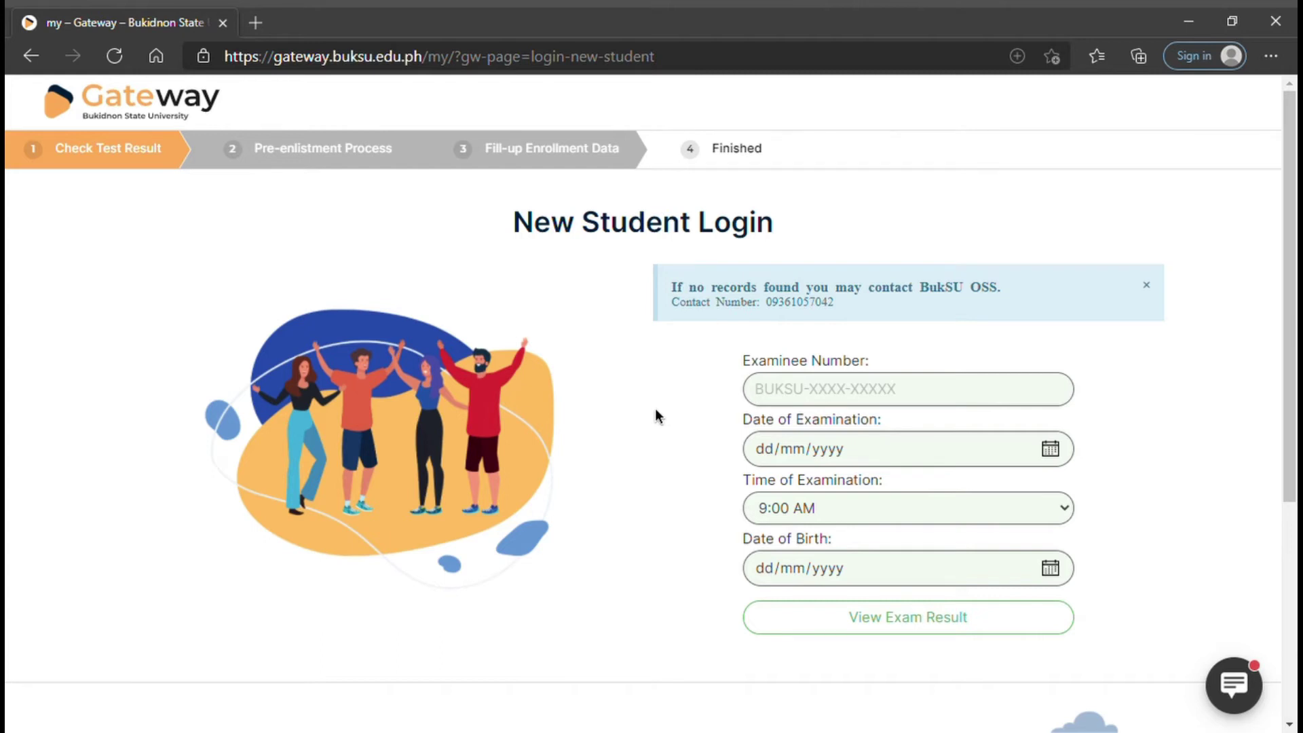
pyautogui.click(788, 399)
pyautogui.write('buks')
pyautogui.click(774, 452)
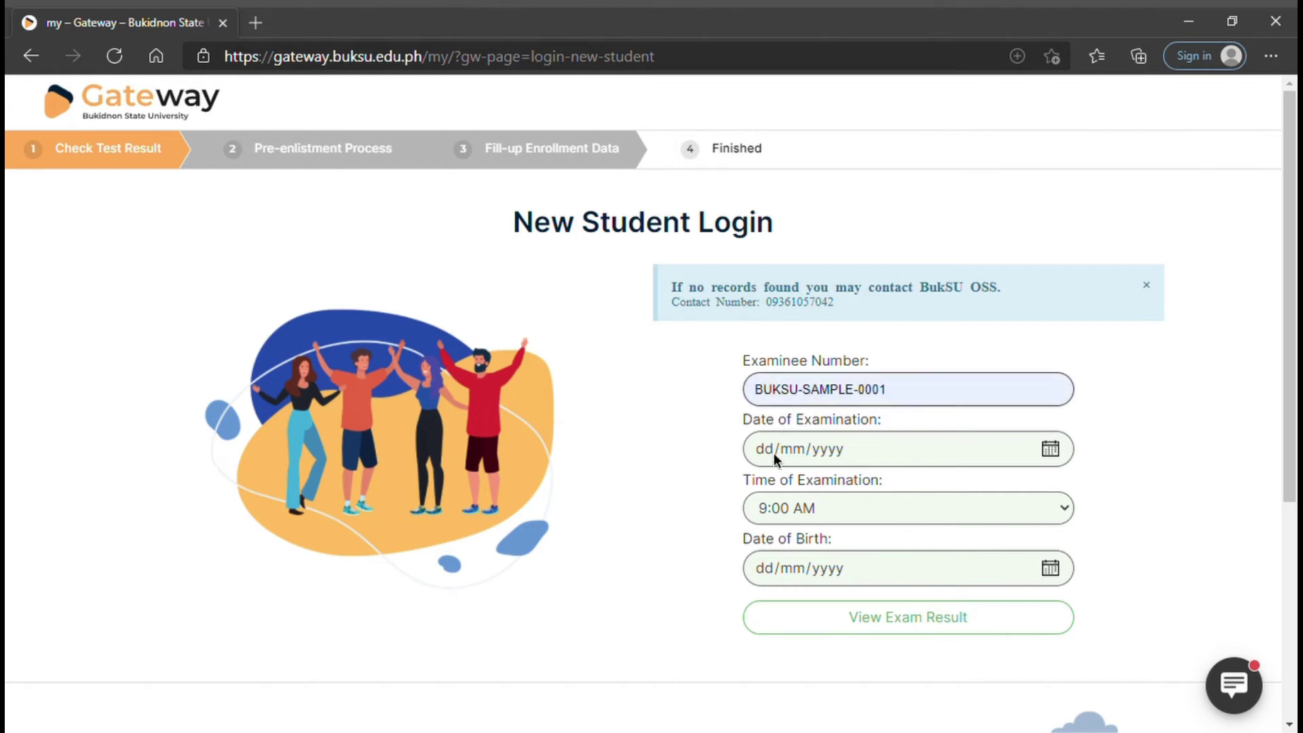
pyautogui.click(767, 457)
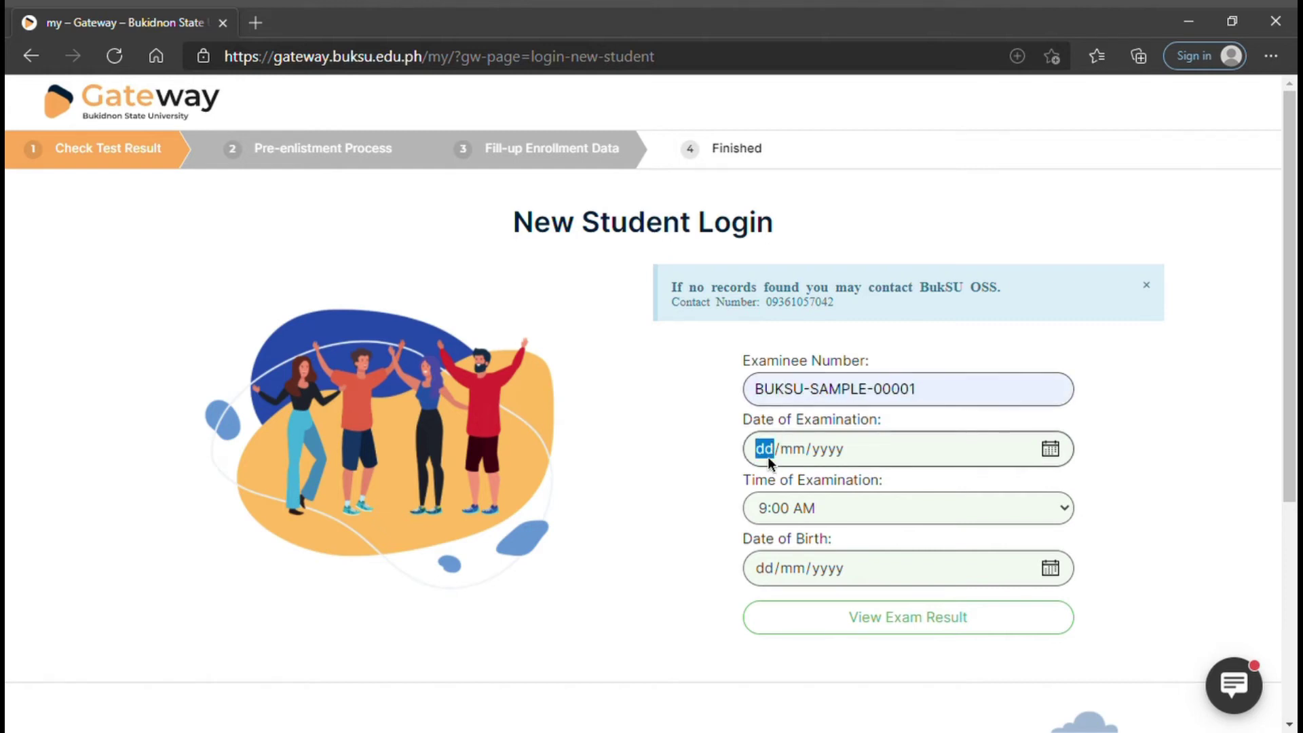
pyautogui.write('11/01/20')
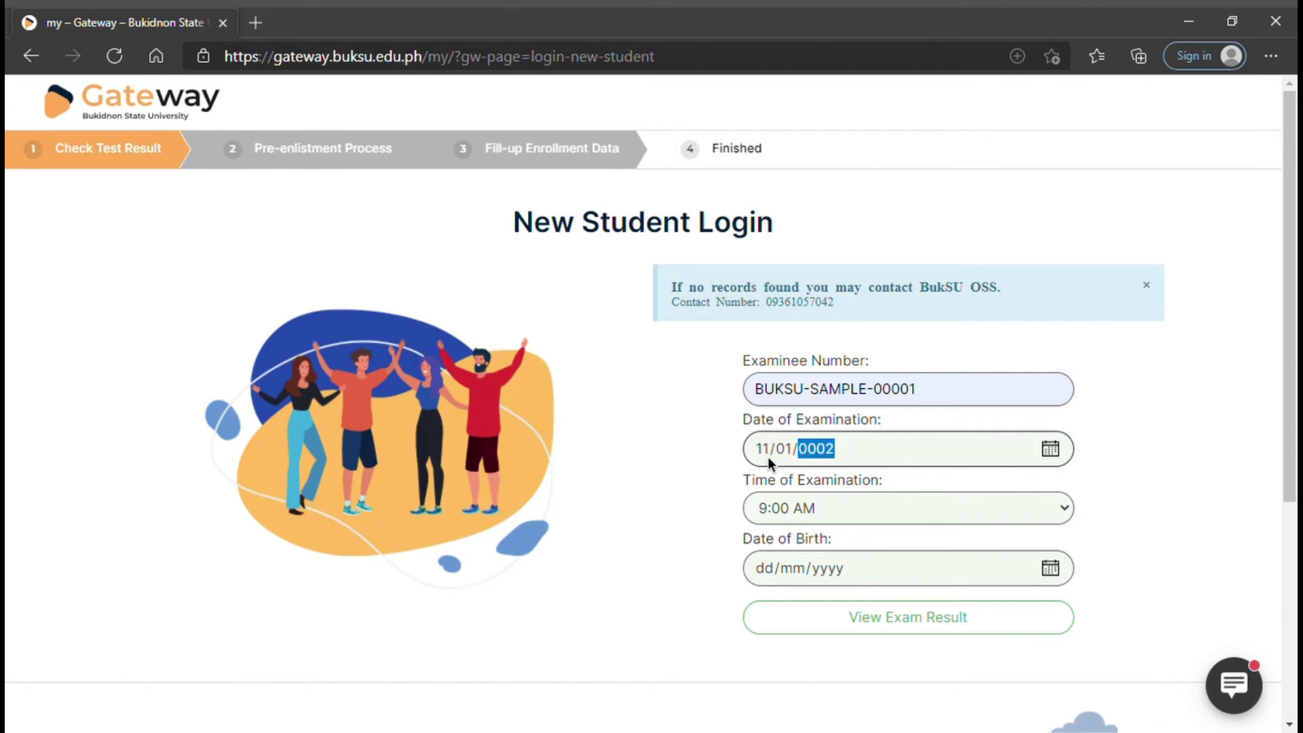
pyautogui.write('21')
pyautogui.press('Tab')
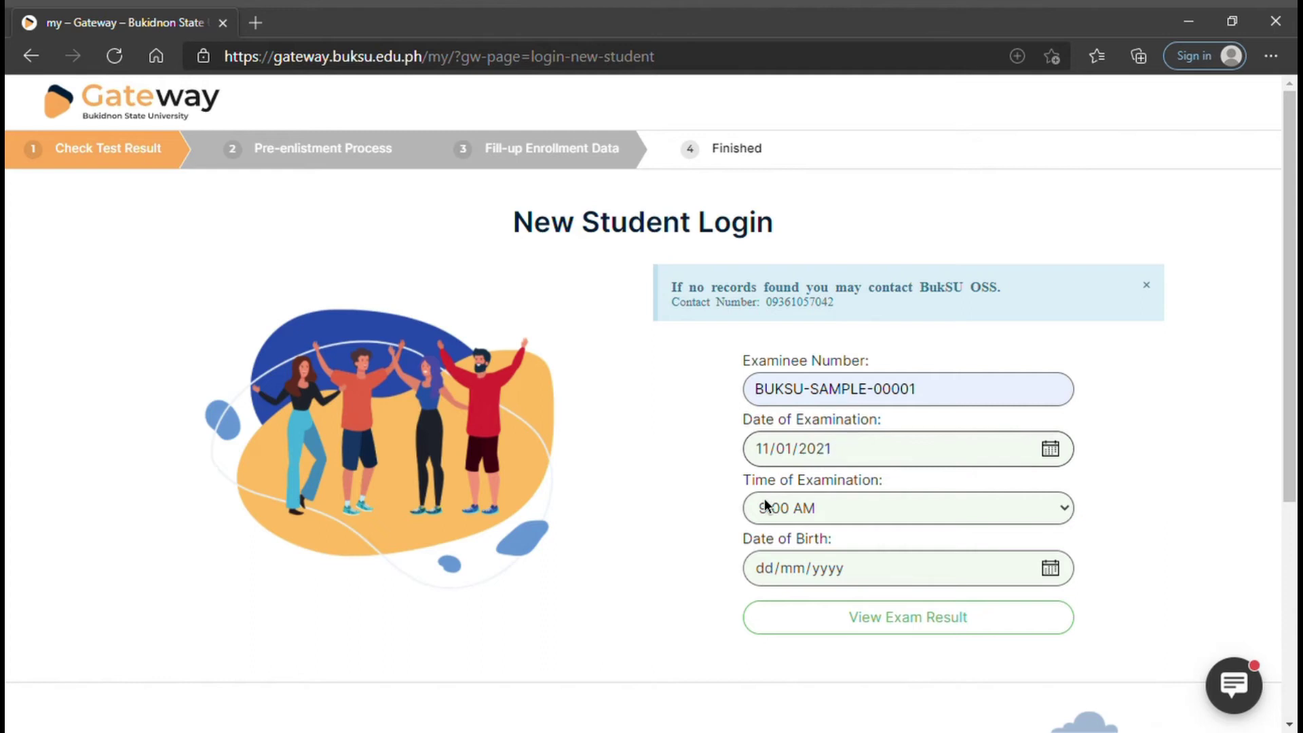
pyautogui.click(767, 574)
pyautogui.write('0')
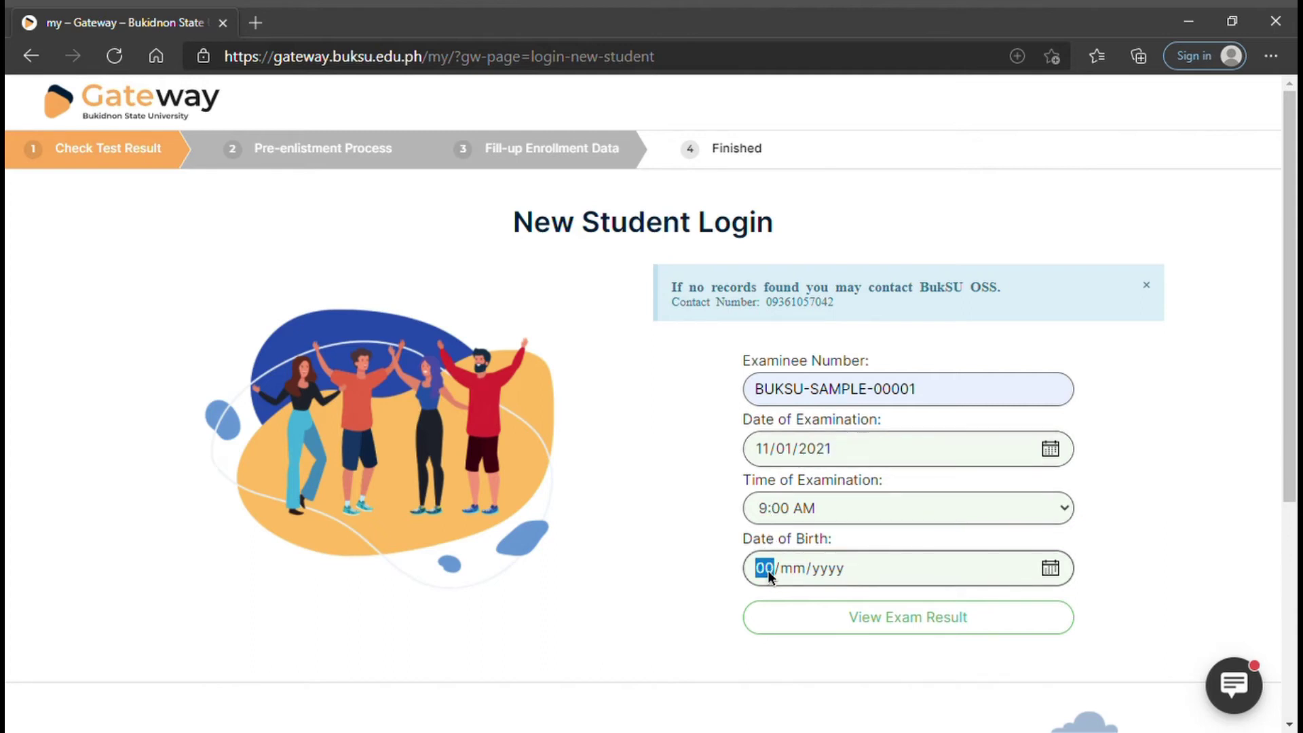
pyautogui.write('1/11/20')
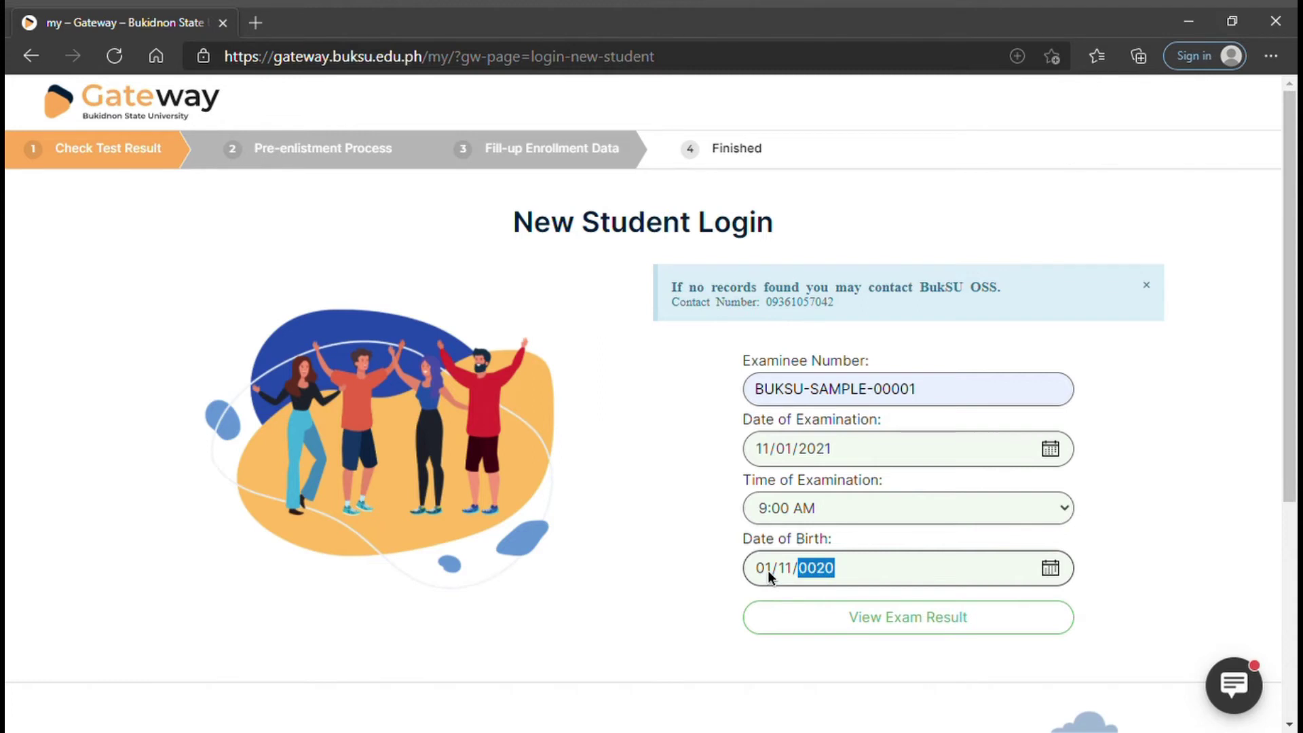
pyautogui.write('02')
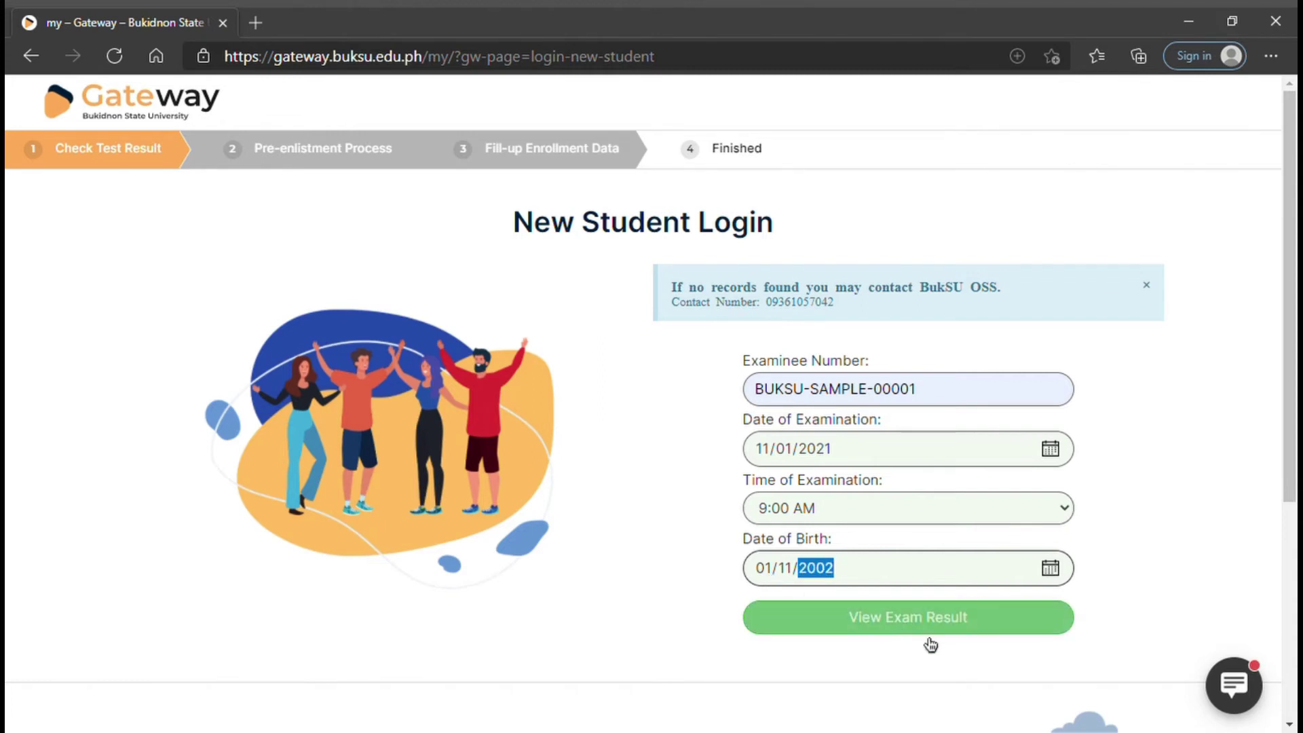
# Step: View the passed exam result (Score 95, Rank 95%) and proceed to the pre-enlistment course list
pyautogui.click(929, 632)
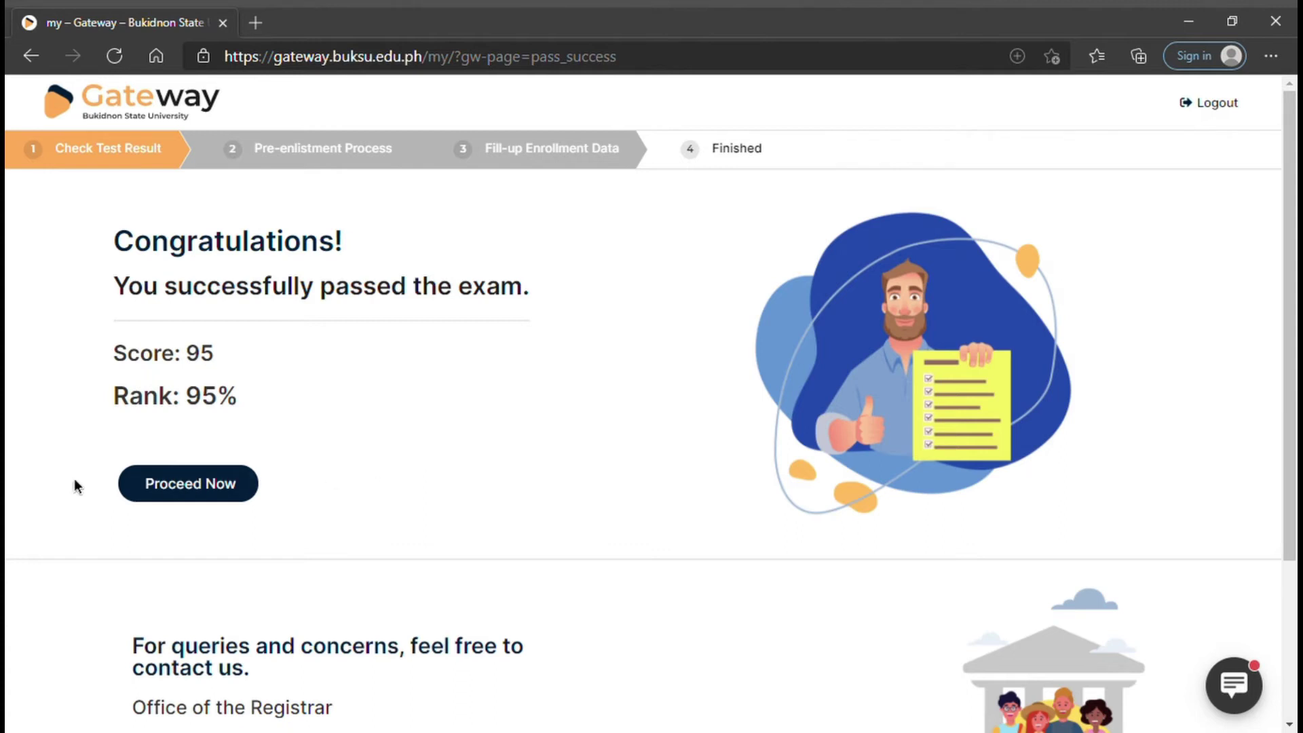
pyautogui.click(191, 506)
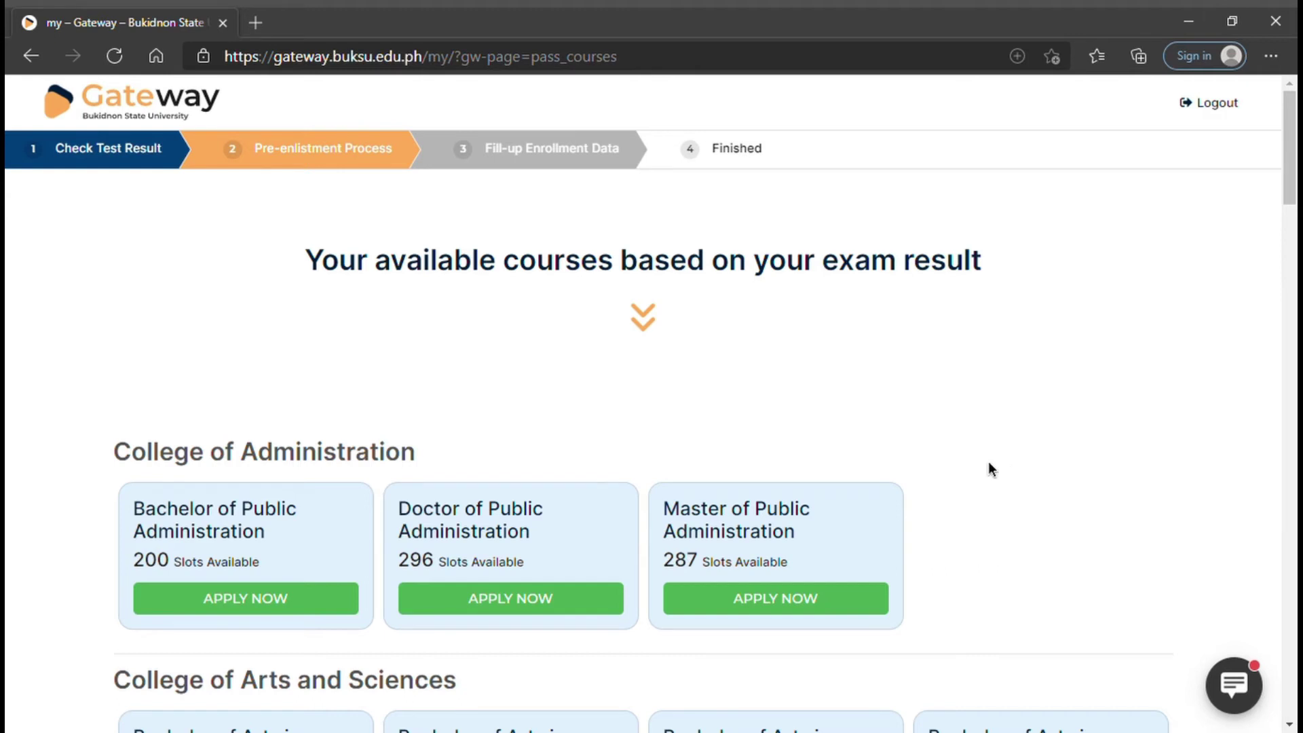
pyautogui.scroll(-1, 988, 461)
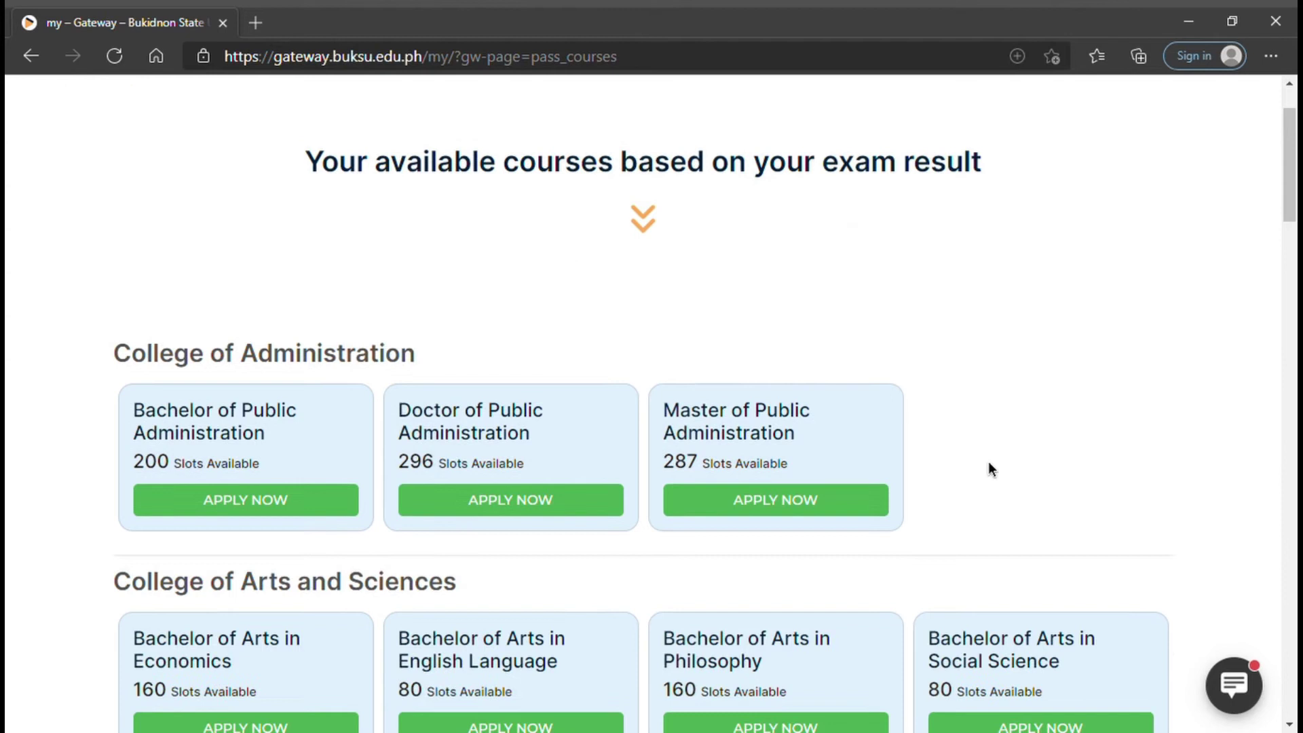
pyautogui.scroll(-2, 988, 461)
pyautogui.scroll(-2, 990, 467)
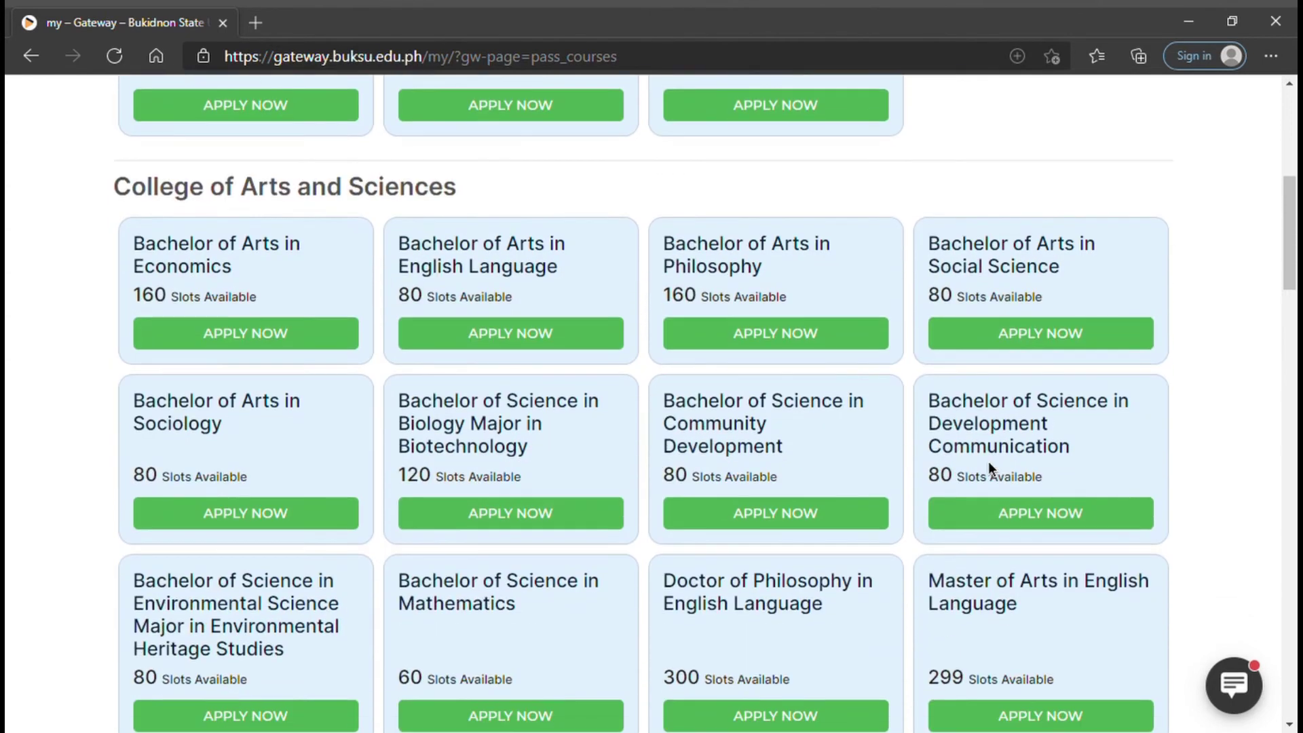
pyautogui.scroll(-3, 990, 467)
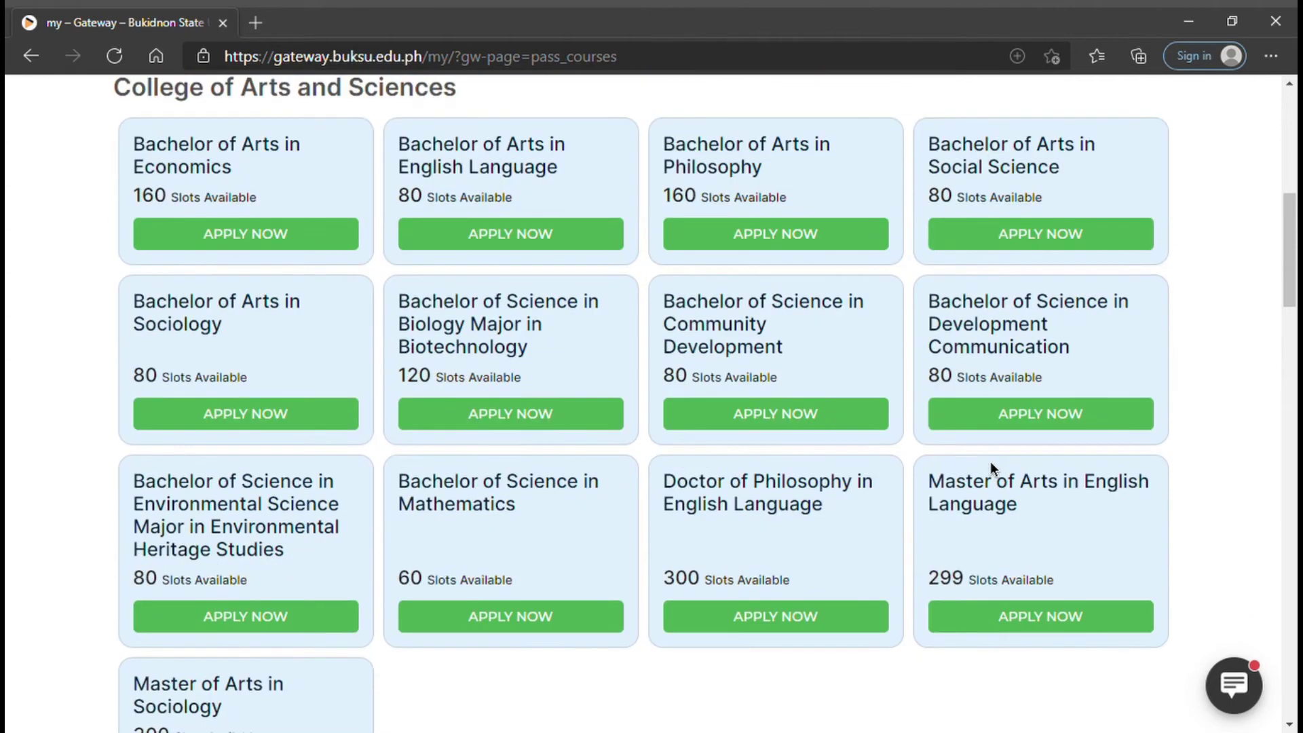
pyautogui.scroll(-2, 992, 468)
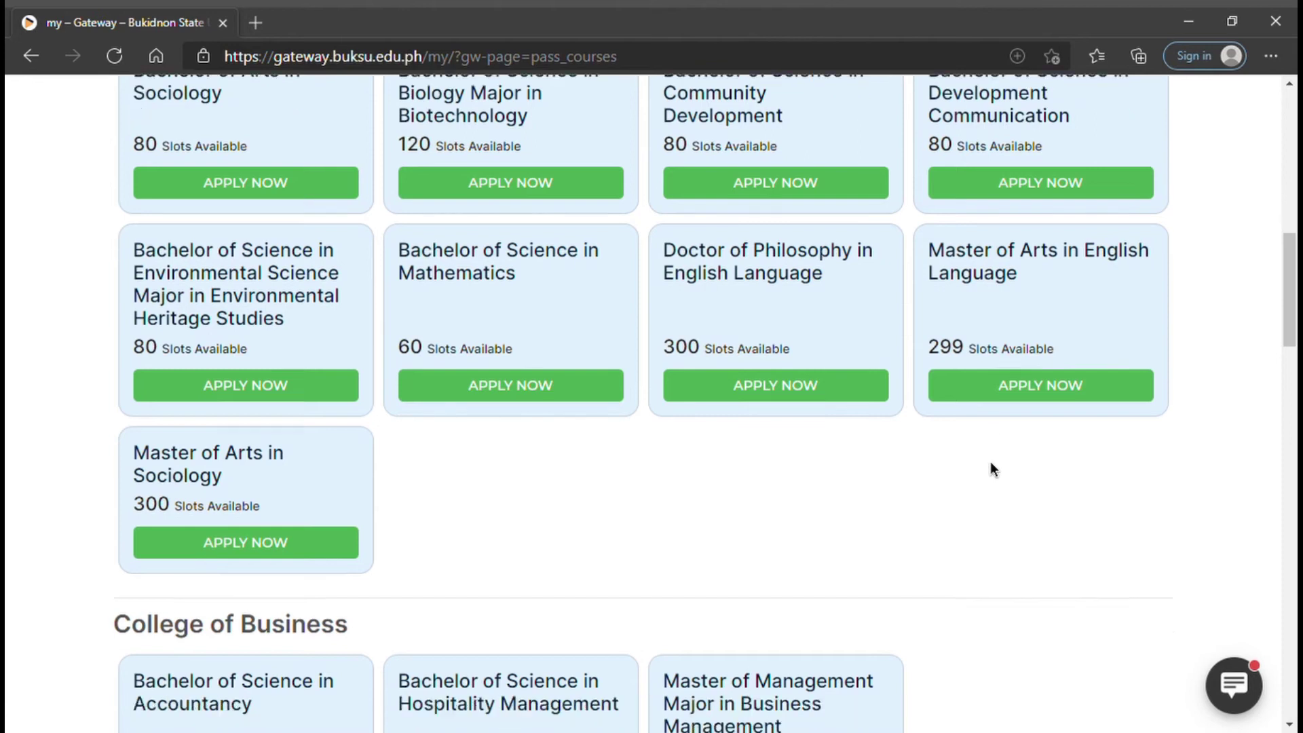
pyautogui.scroll(-3, 990, 466)
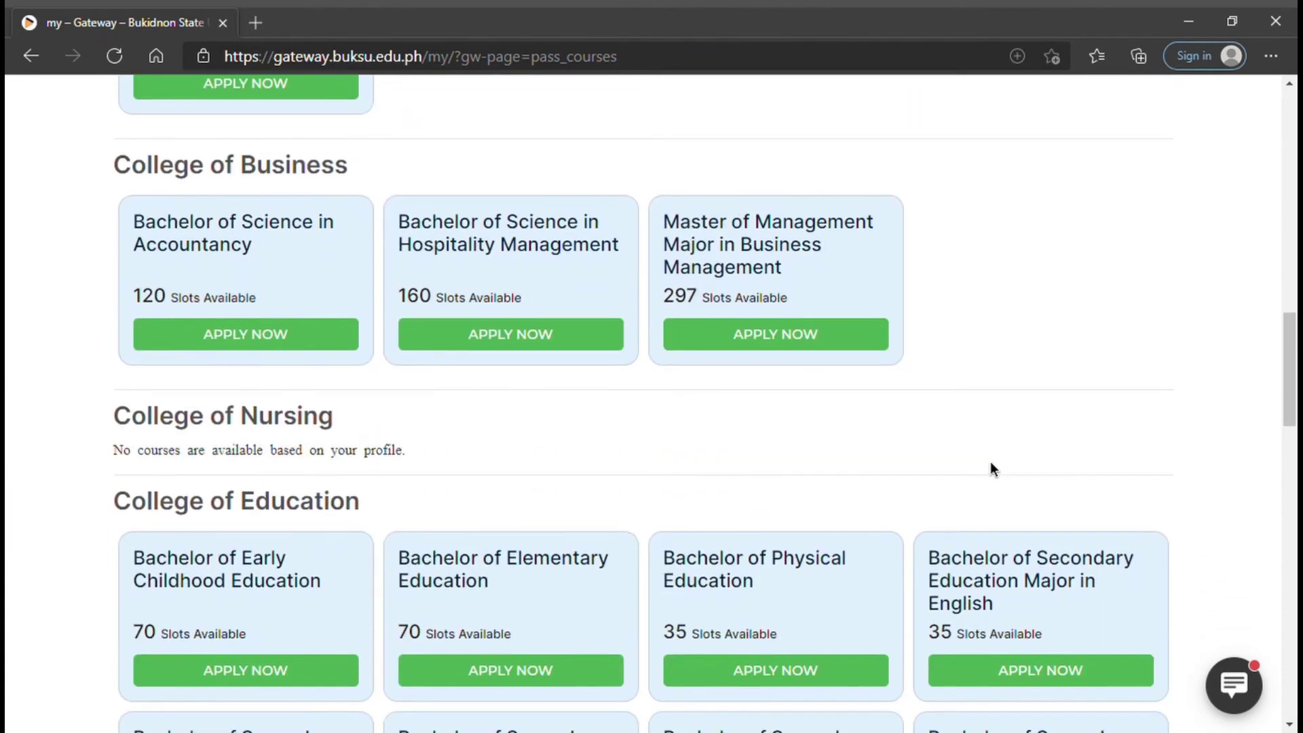
pyautogui.scroll(-5, 990, 467)
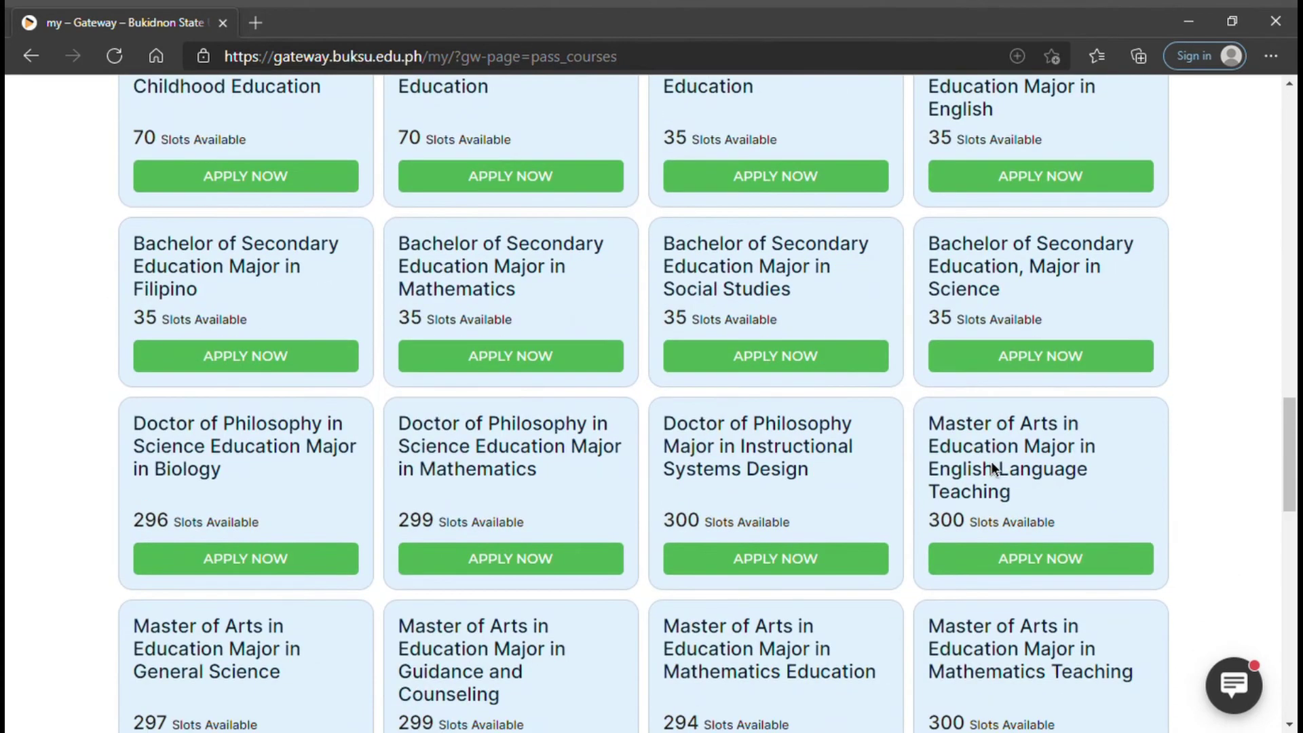
pyautogui.scroll(-2, 991, 467)
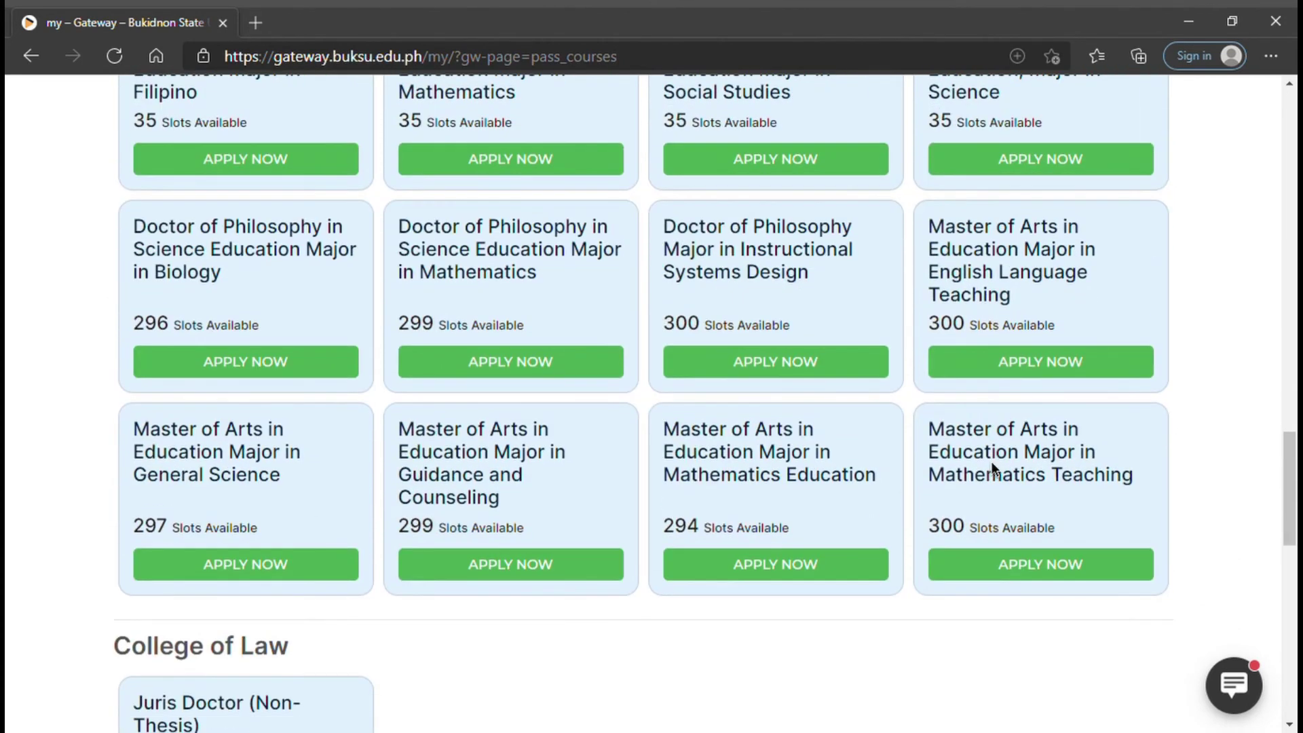
pyautogui.scroll(-2, 991, 466)
pyautogui.scroll(-2, 991, 466)
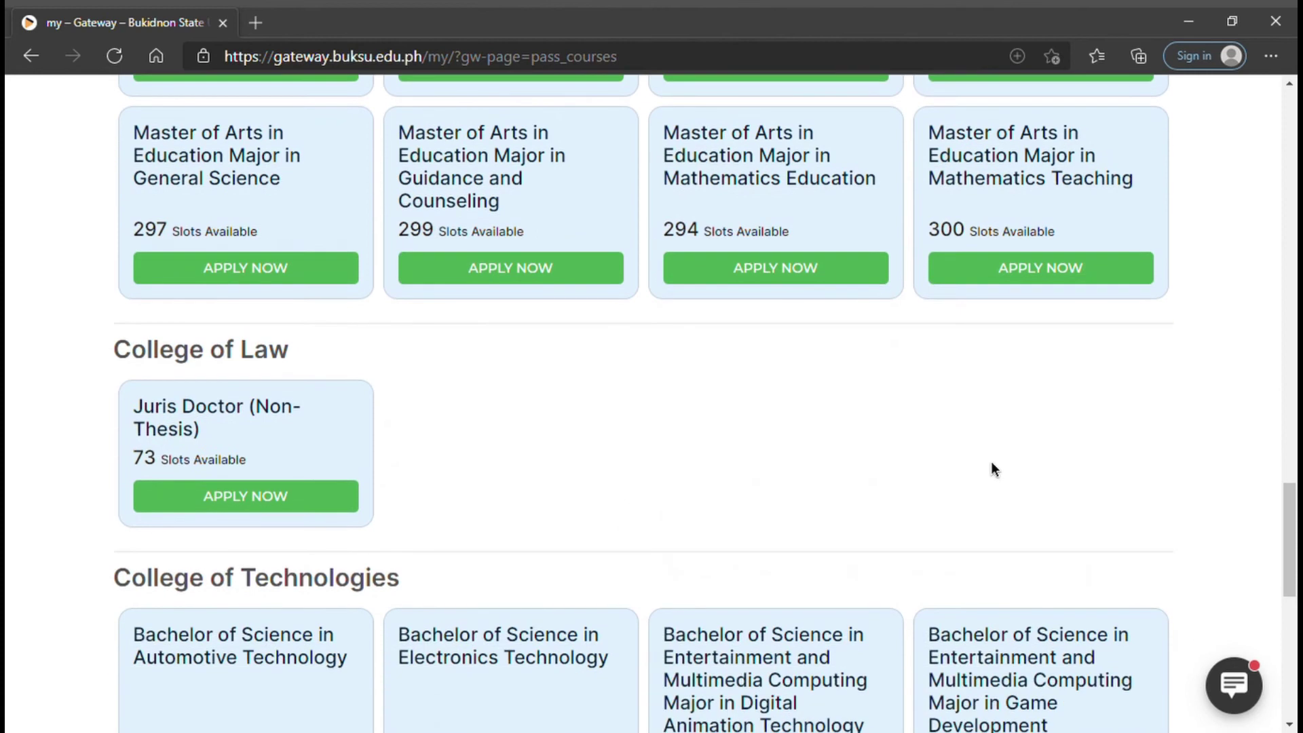
pyautogui.scroll(-3, 991, 466)
pyautogui.scroll(-2, 991, 466)
pyautogui.scroll(-5, 991, 461)
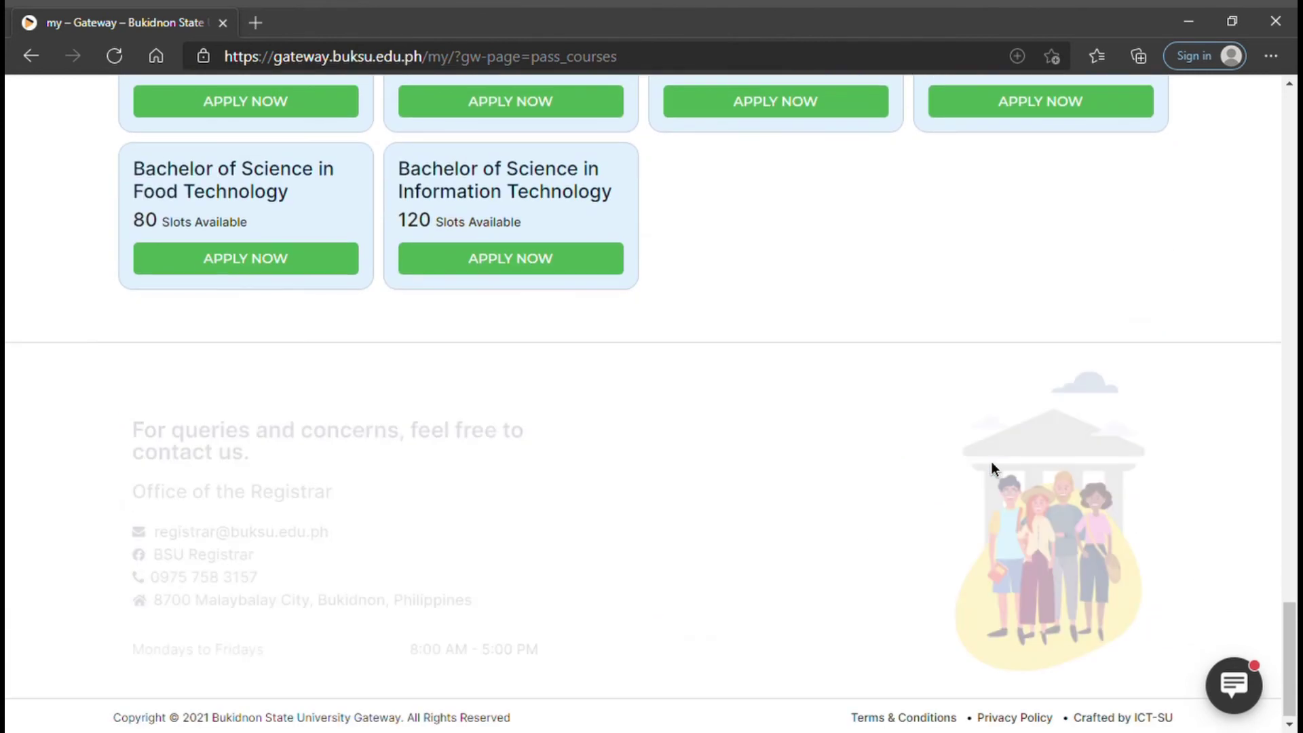
pyautogui.scroll(10, 836, 497)
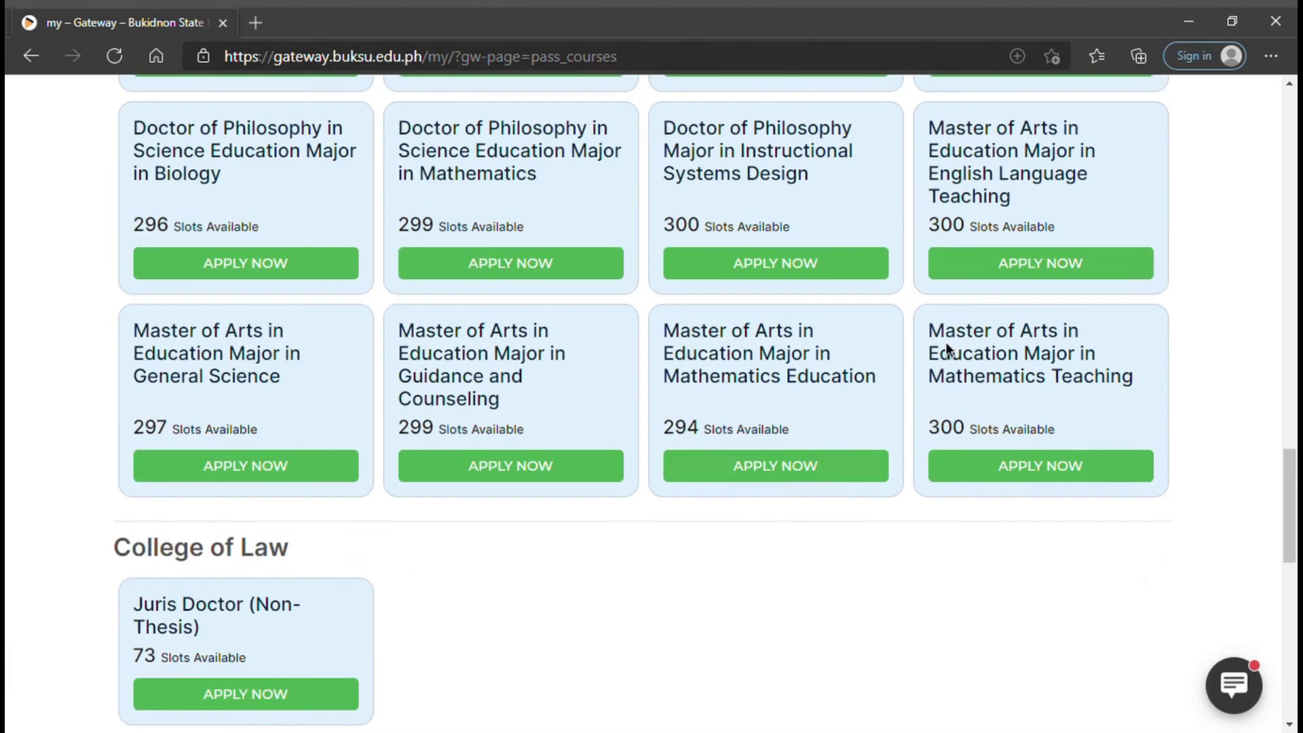
pyautogui.scroll(20, 980, 519)
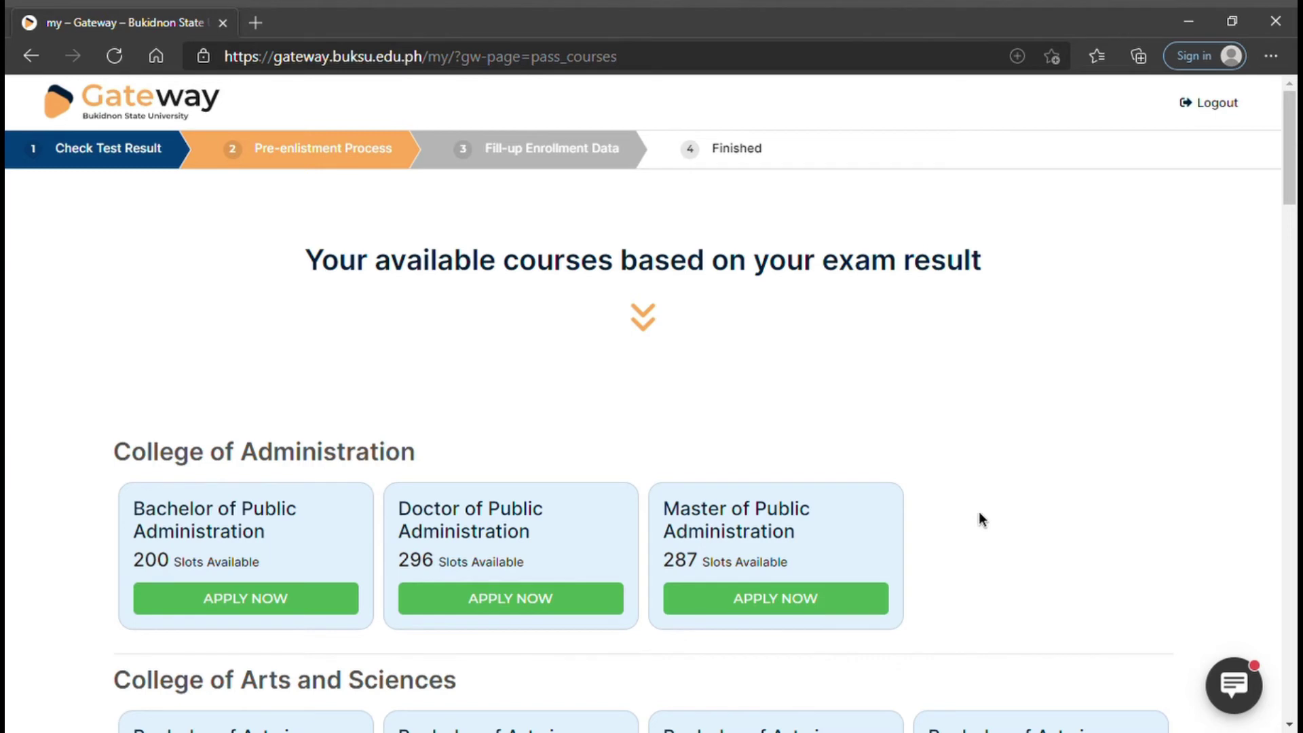
# Step: Apply for Master of Public Administration and resubmit the contact details unchanged through Update Contact
pyautogui.click(788, 612)
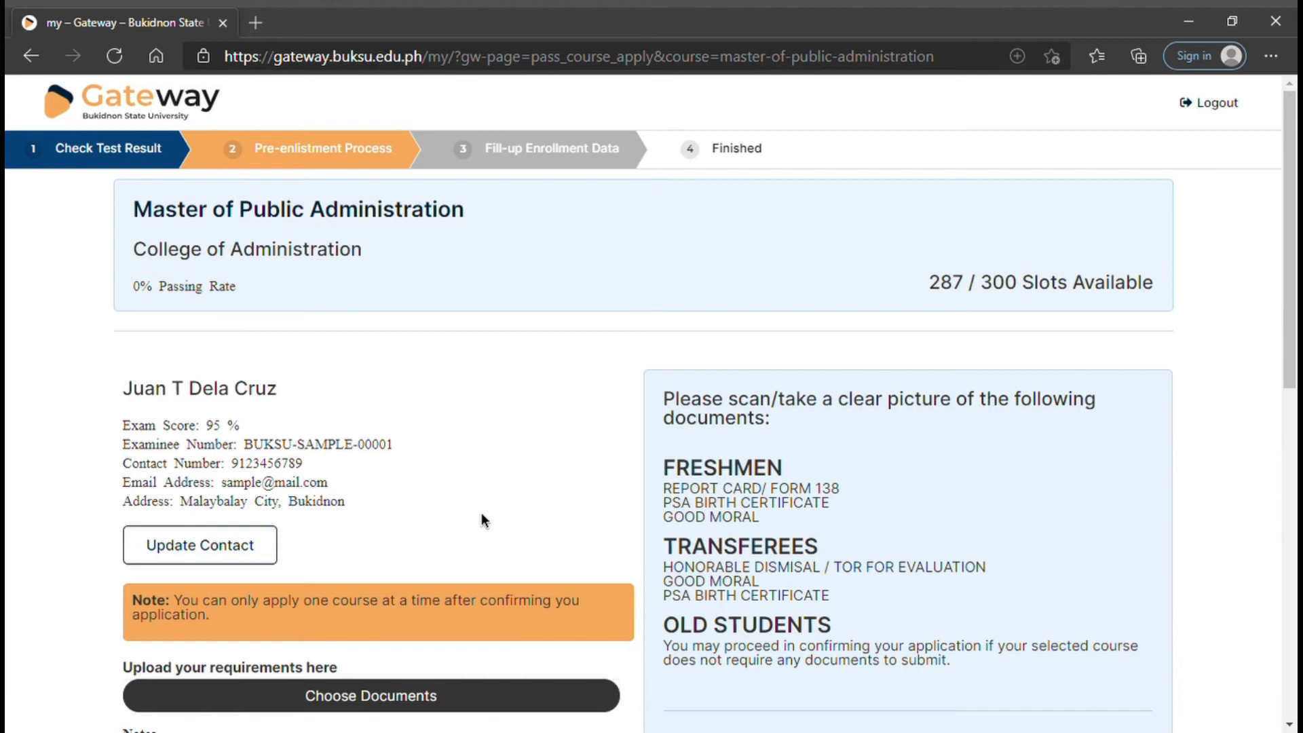
pyautogui.scroll(-1, 482, 519)
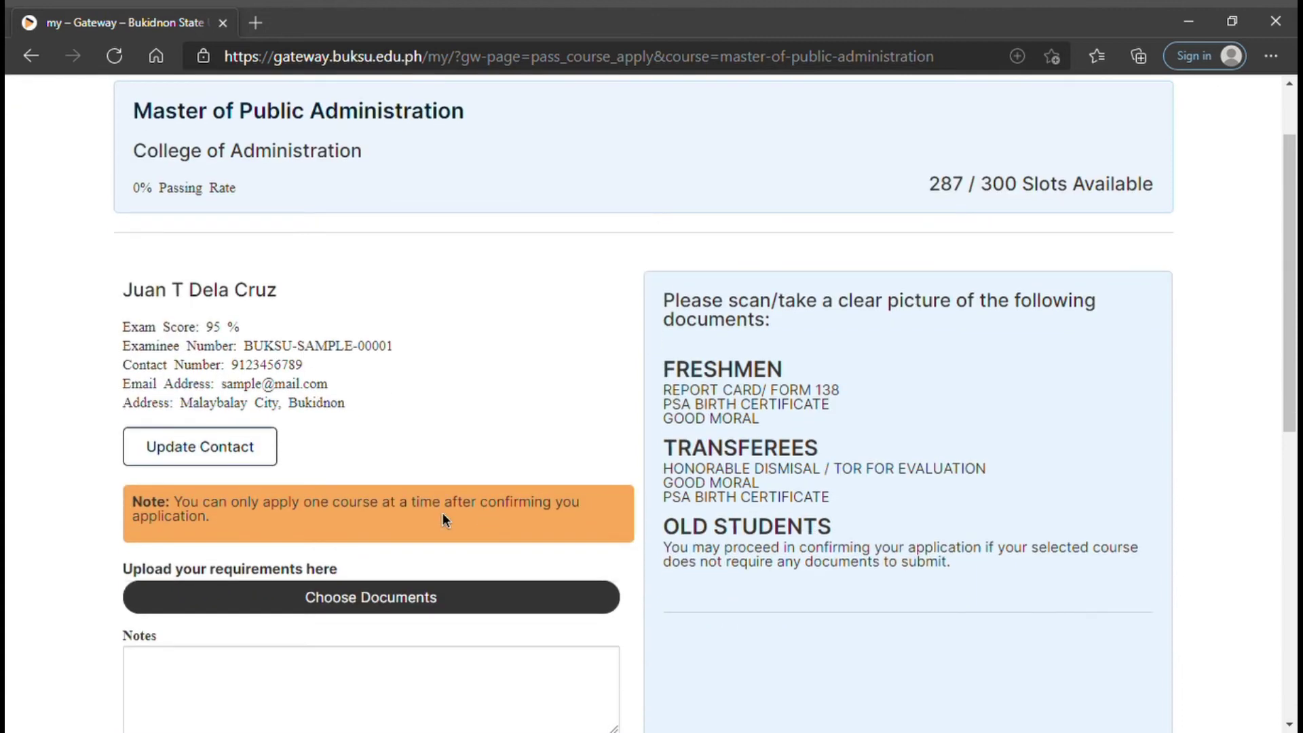
pyautogui.click(244, 463)
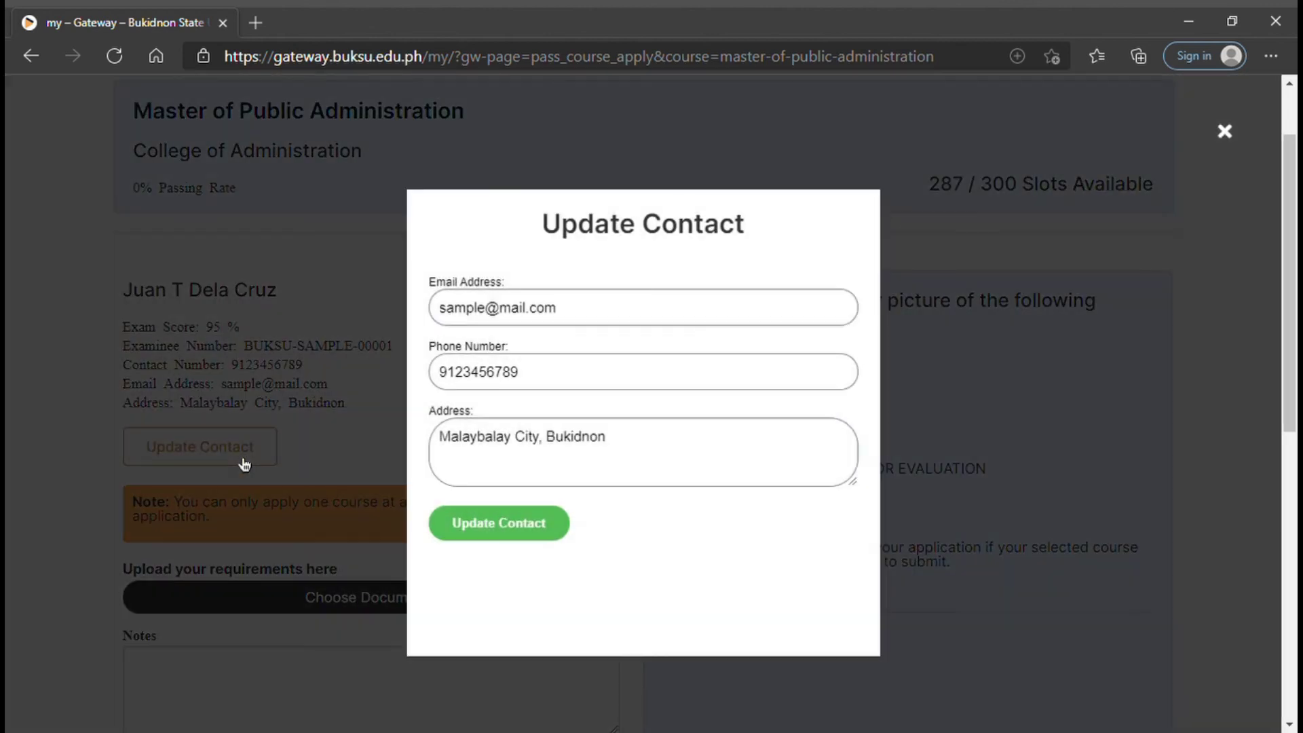
pyautogui.click(511, 528)
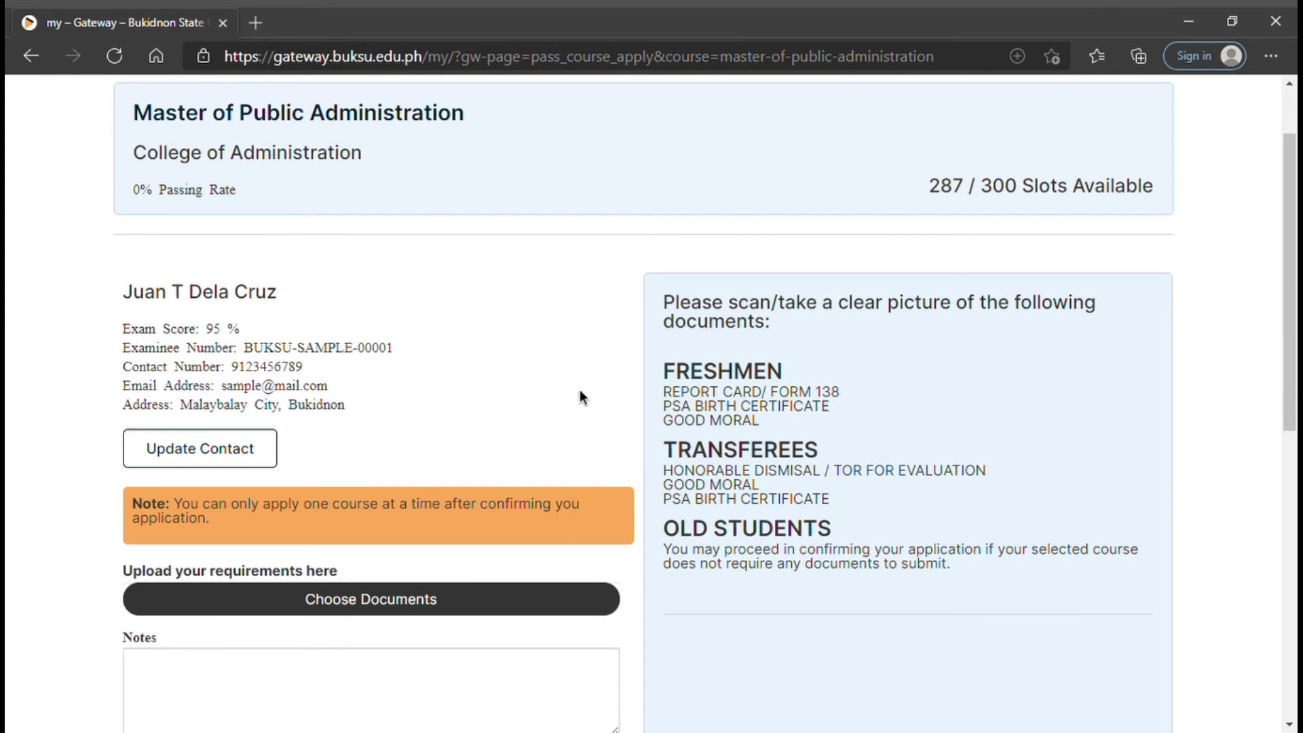
# Step: Upload BIRTH CERTIFICATE.png, CARD.png and GOOD MORAL CHARACTER.jpg through Choose Documents
pyautogui.scroll(-1, 579, 398)
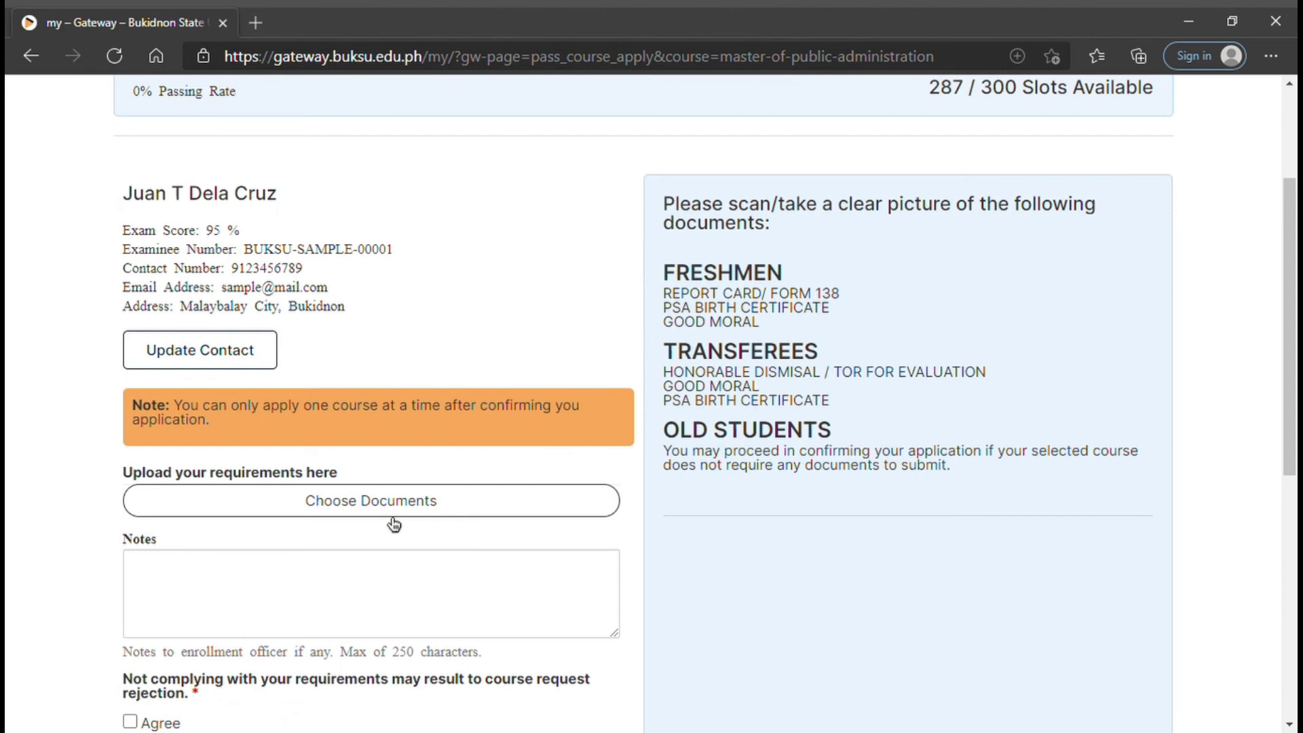
pyautogui.click(388, 511)
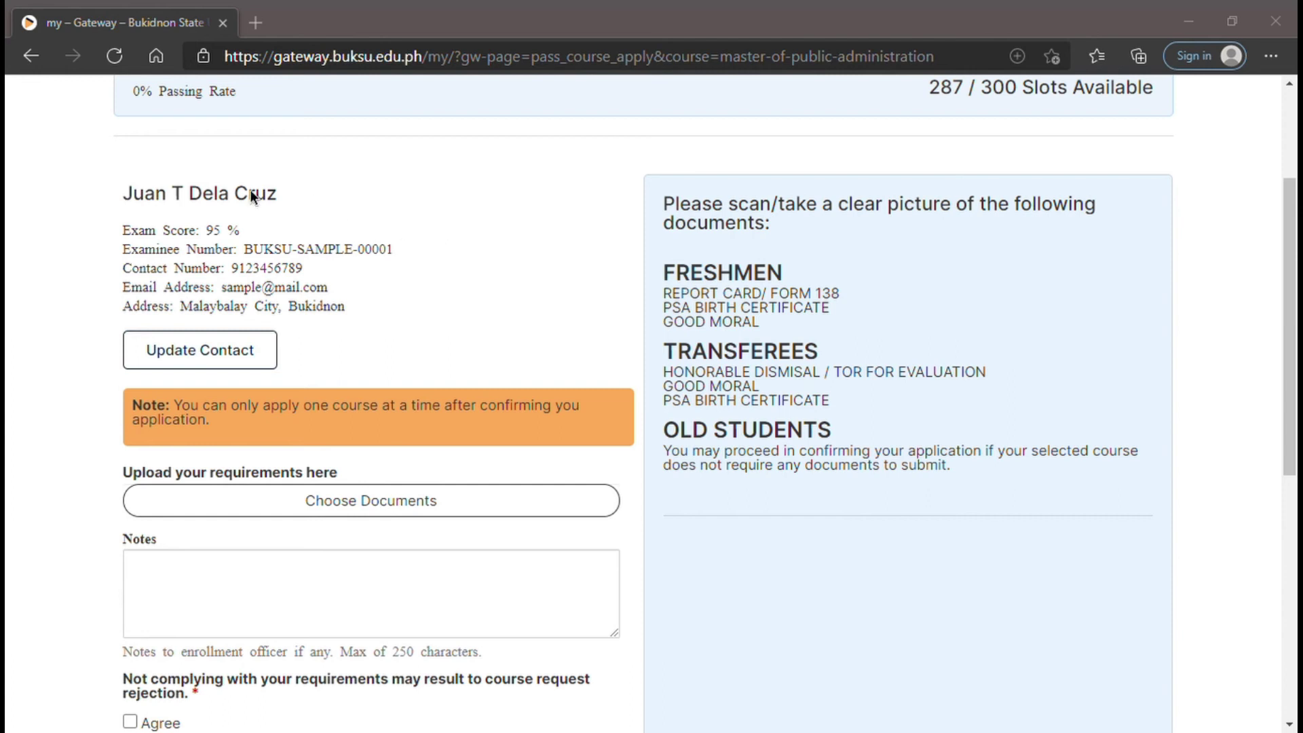
pyautogui.click(1121, 707)
pyautogui.scroll(-1, 552, 580)
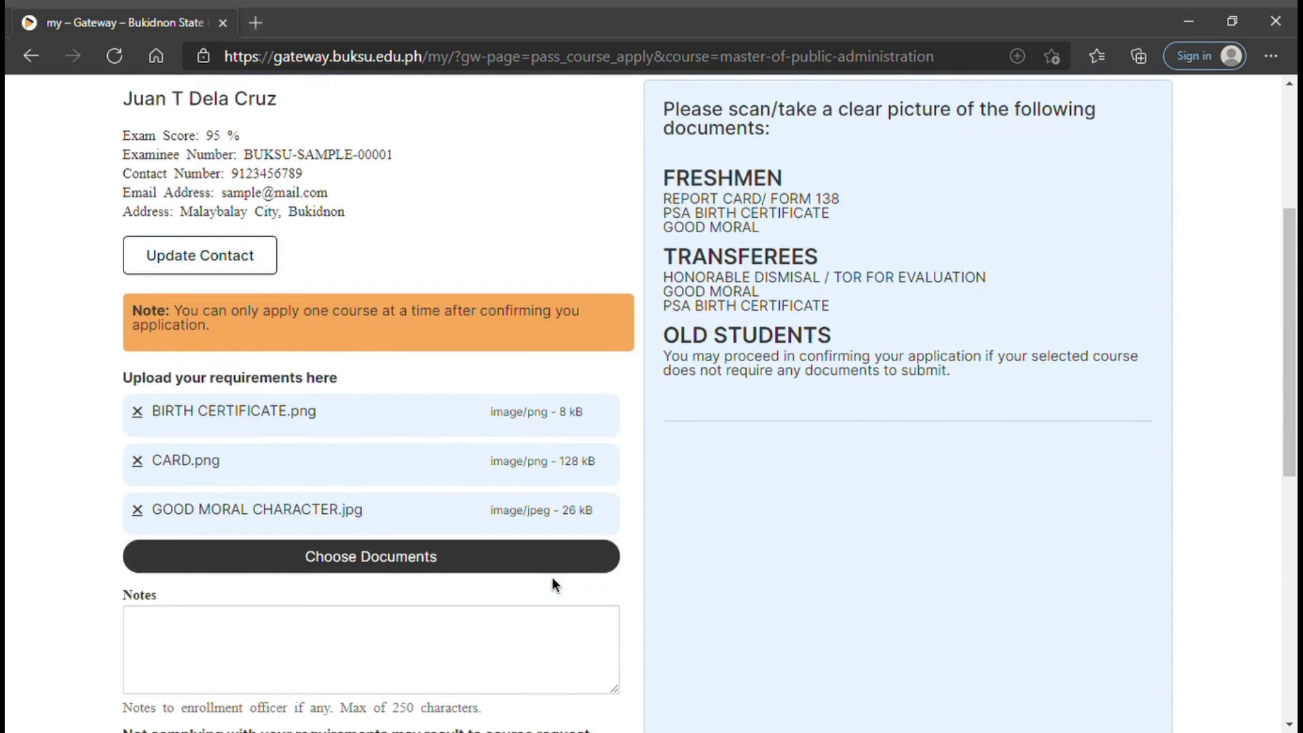
pyautogui.scroll(-1, 553, 584)
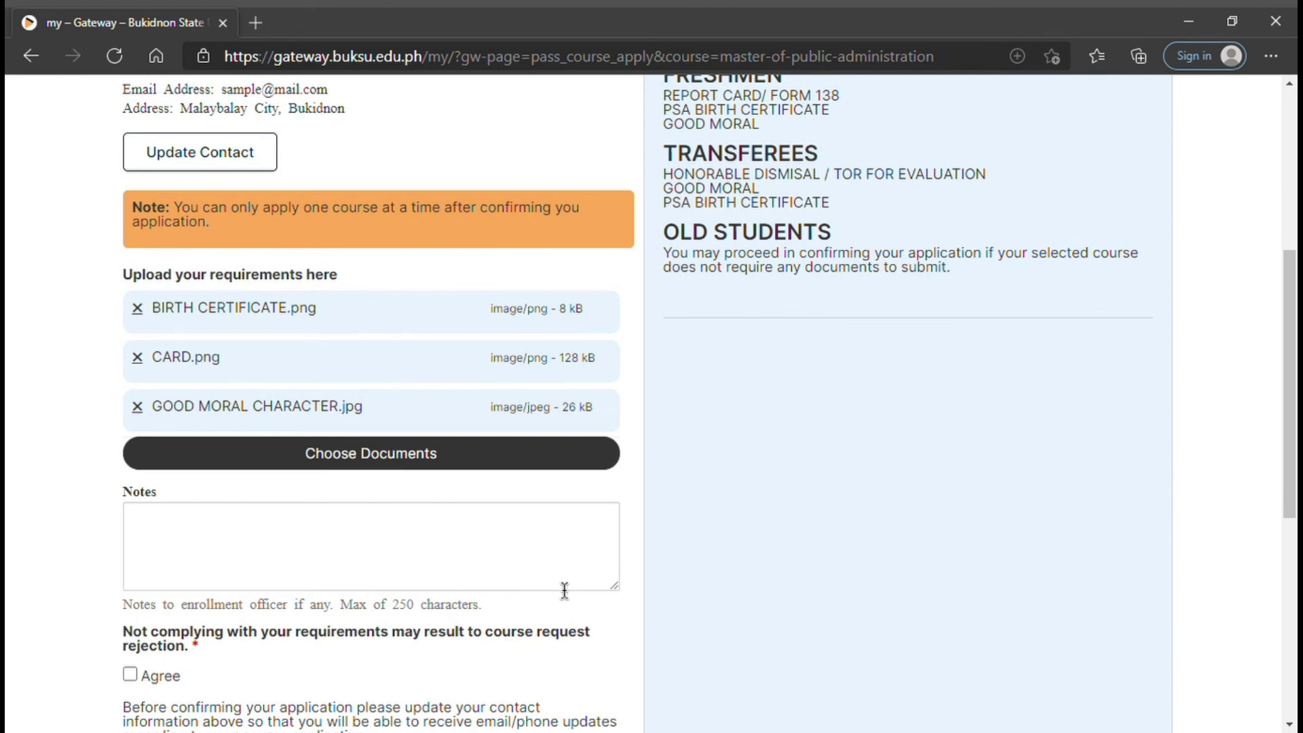
pyautogui.scroll(-1, 564, 590)
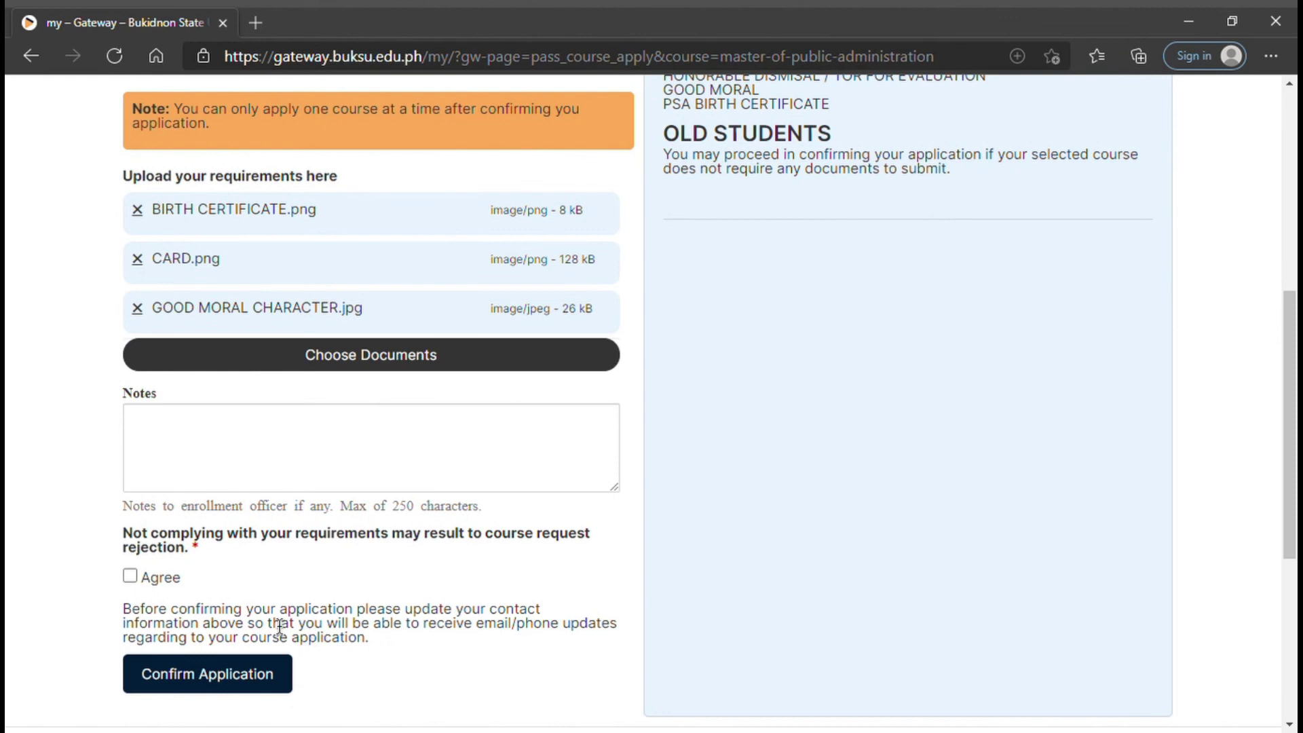
# Step: Agree to the requirements compliance notice and confirm the Master of Public Administration application
pyautogui.click(129, 576)
pyautogui.click(219, 696)
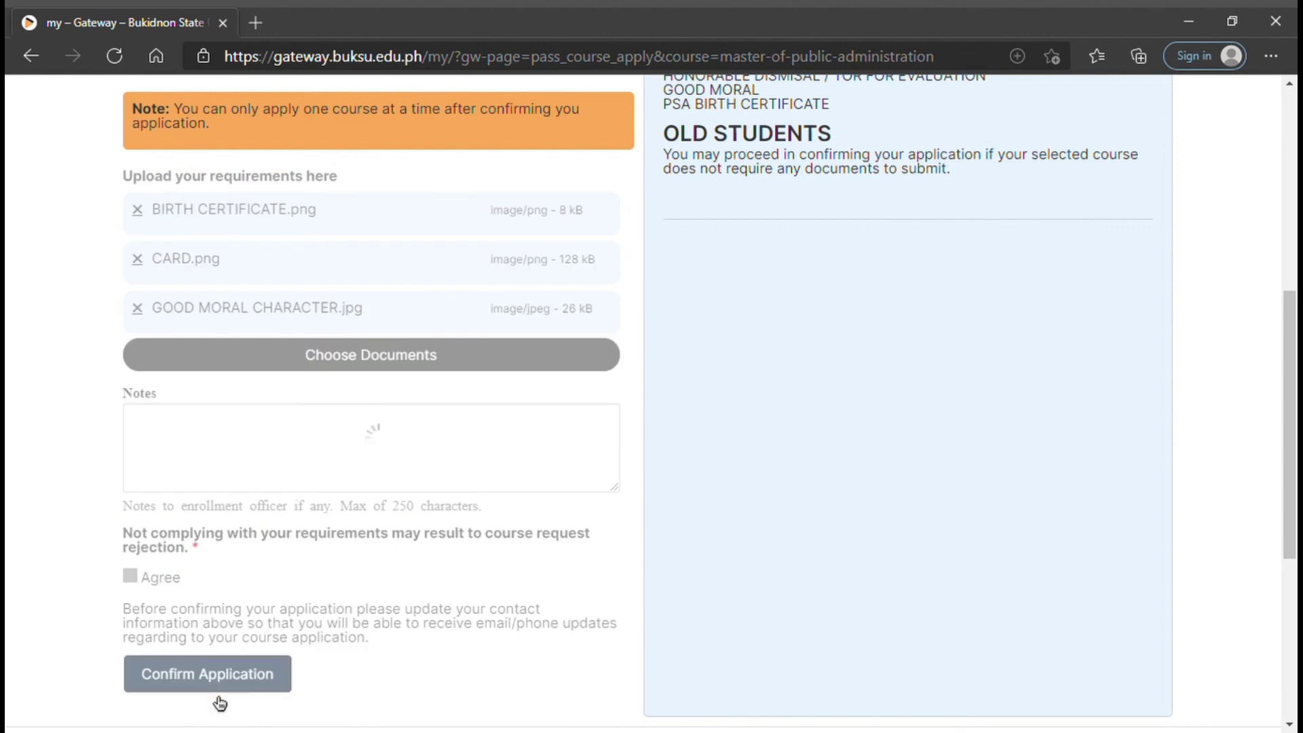